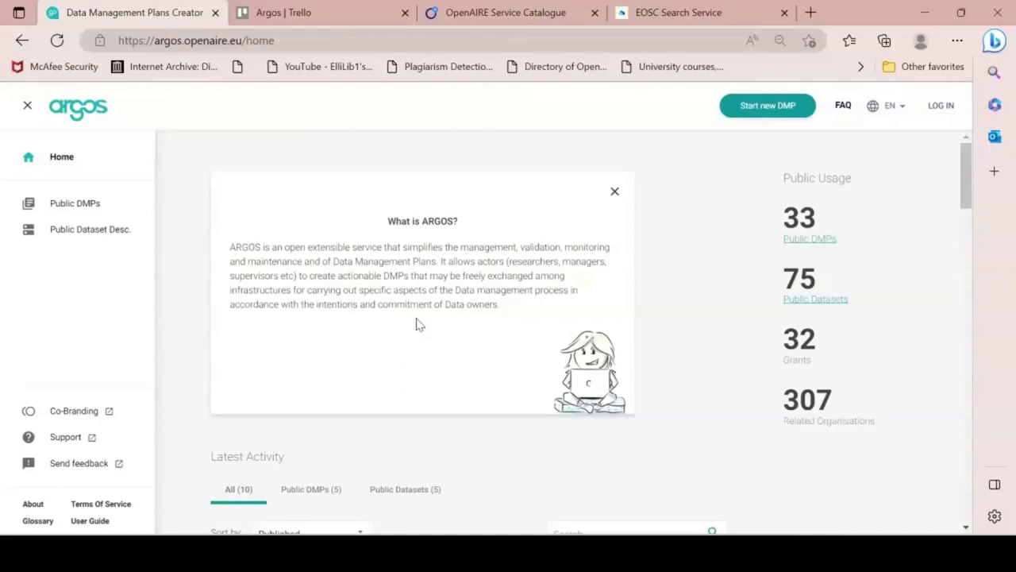
Step: Scroll down the Argos home page through the intro, usage counts and Latest Activity feed
{"action": "scroll", "coordinate": [429, 322], "scroll_direction": "down", "scroll_amount": 2}
{"action": "scroll", "coordinate": [468, 318], "scroll_direction": "down", "scroll_amount": 1}
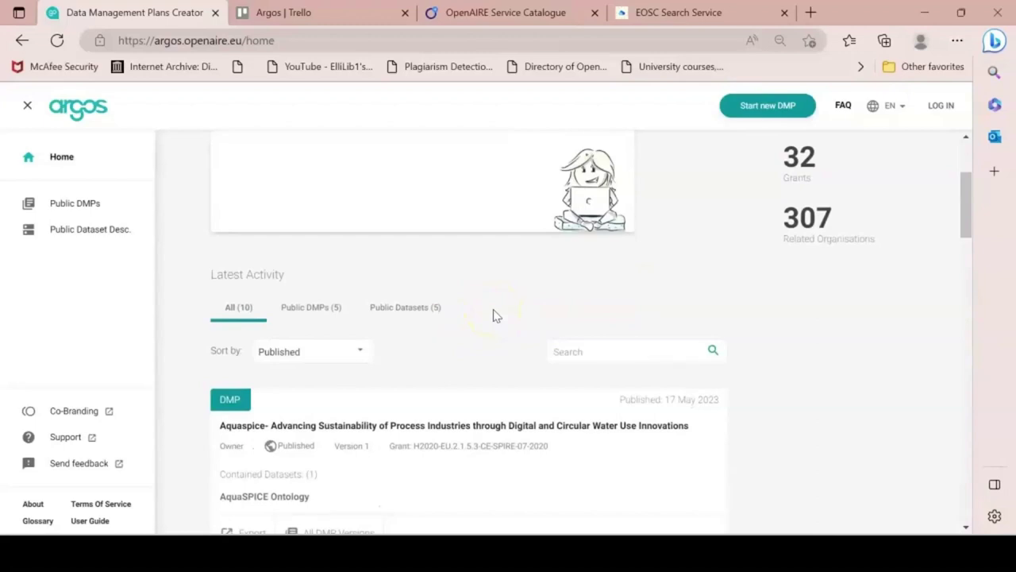
{"action": "scroll", "coordinate": [493, 317], "scroll_direction": "down", "scroll_amount": 3}
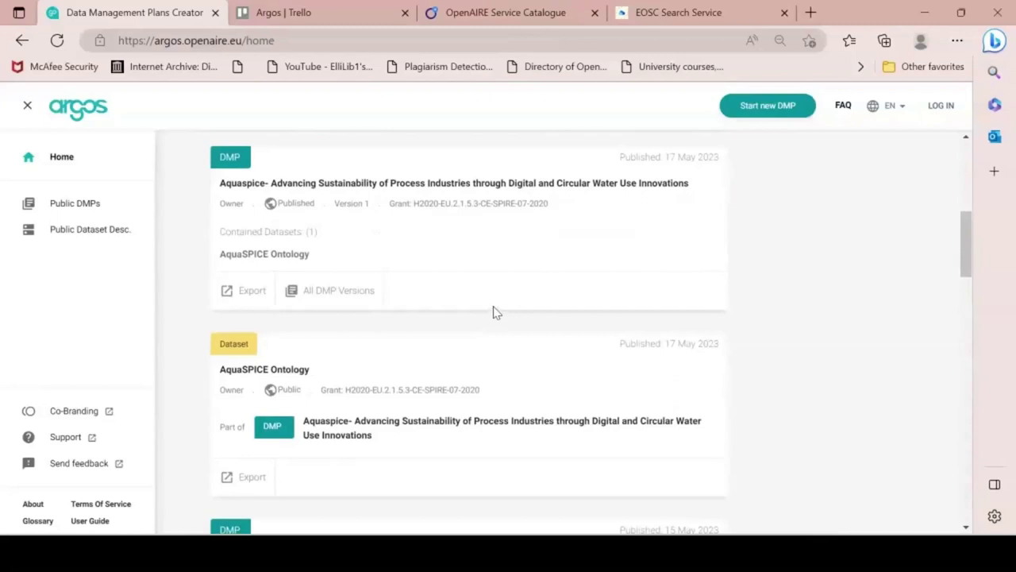
{"action": "left_click", "coordinate": [76, 208]}
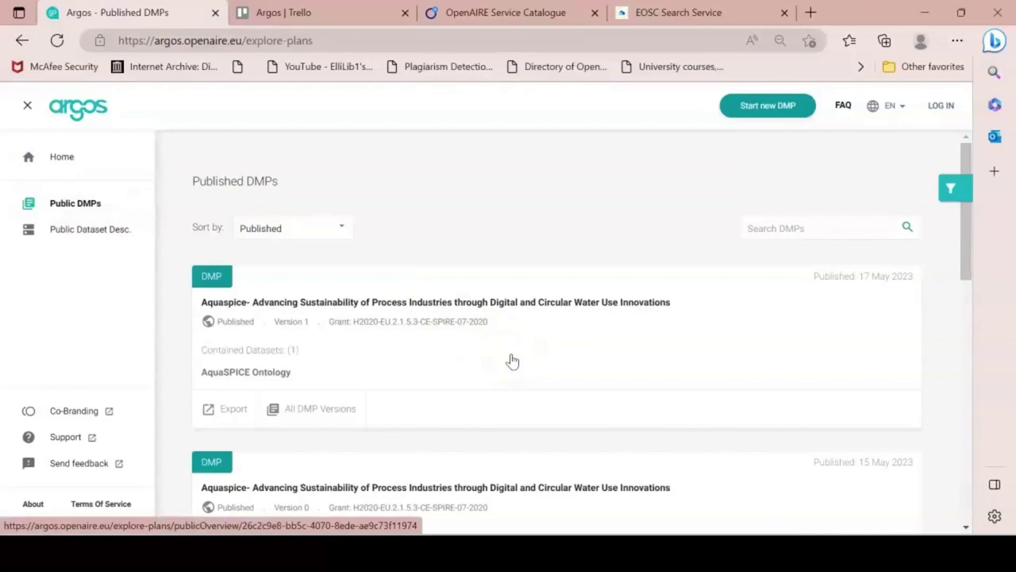
{"action": "left_click", "coordinate": [794, 228]}
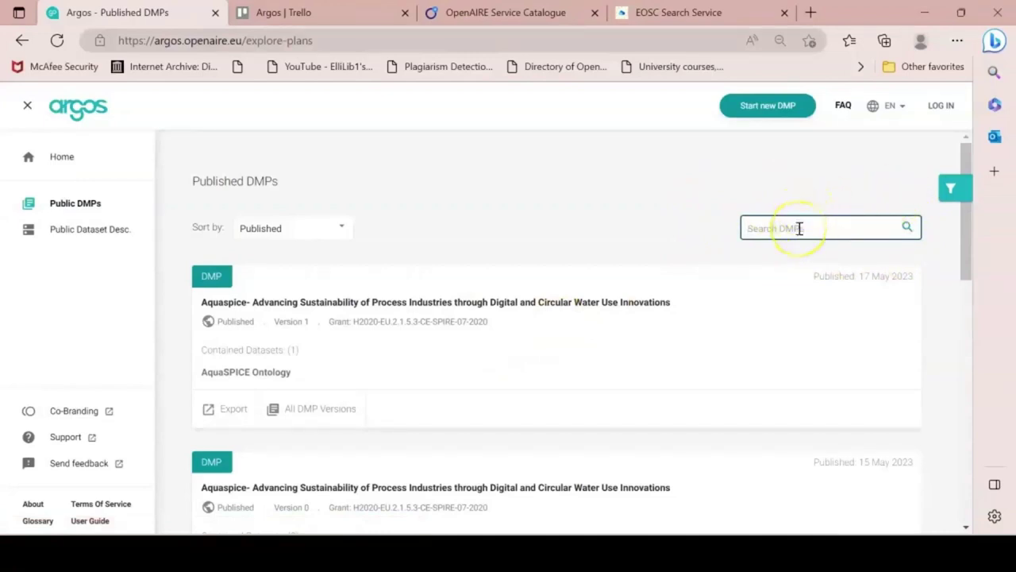
{"action": "type", "text": "colonial"}
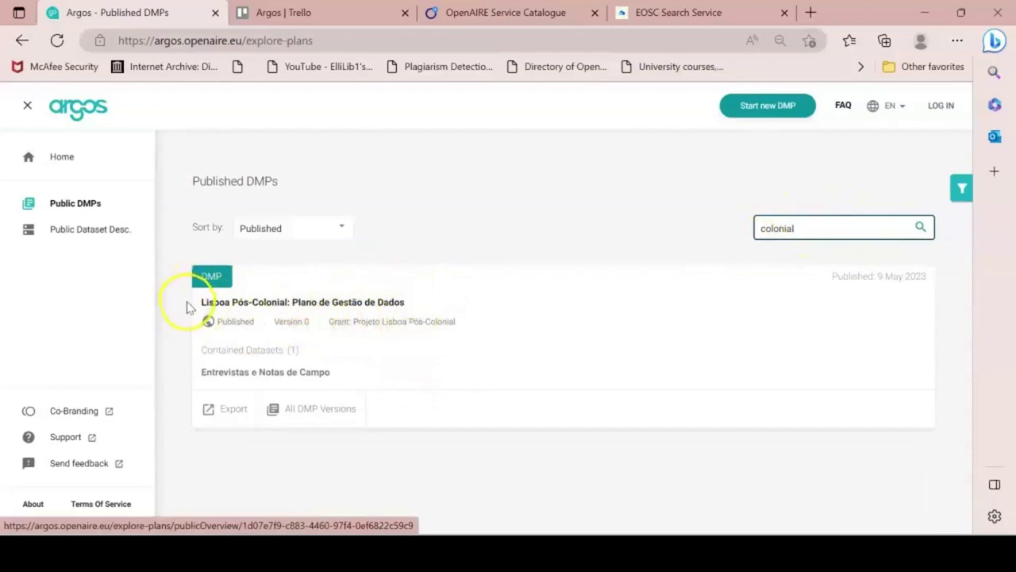
{"action": "left_click", "coordinate": [99, 204]}
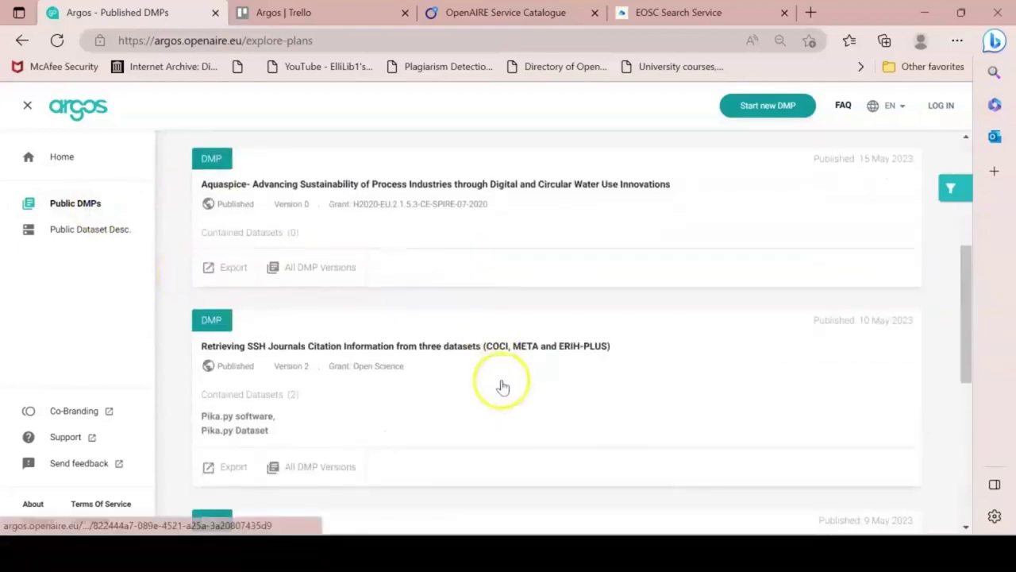
Step: Open the 'Retrieving SSH Journals…' DMP and its Pika.py software dataset
{"action": "left_click", "coordinate": [449, 334]}
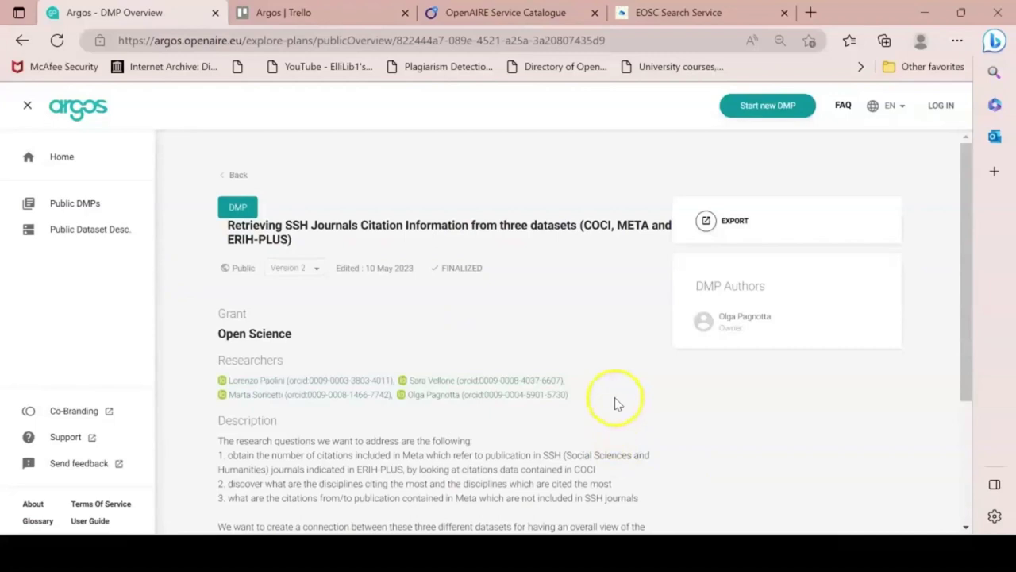
{"action": "scroll", "coordinate": [613, 403], "scroll_direction": "down", "scroll_amount": 3}
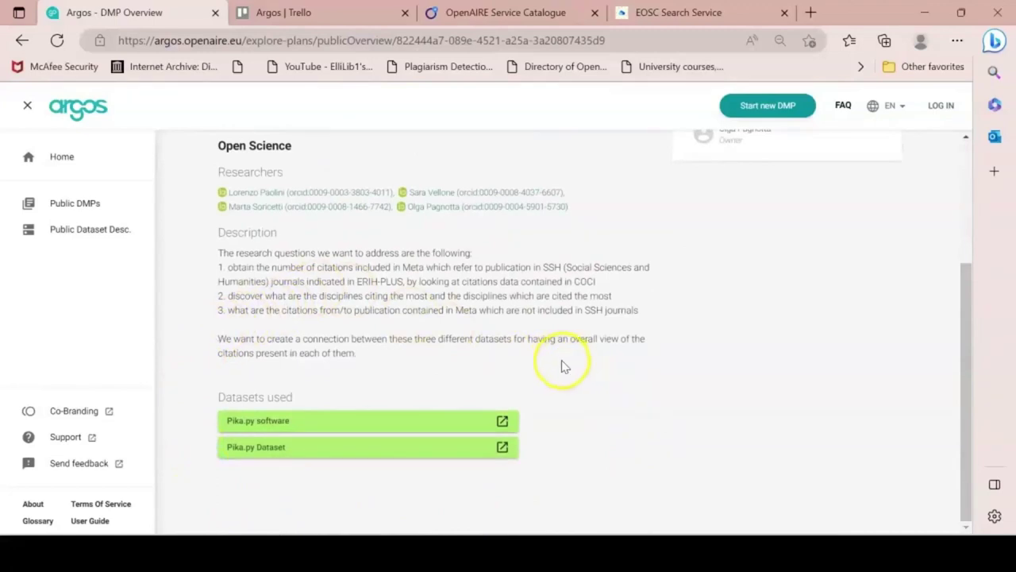
{"action": "left_click", "coordinate": [392, 420]}
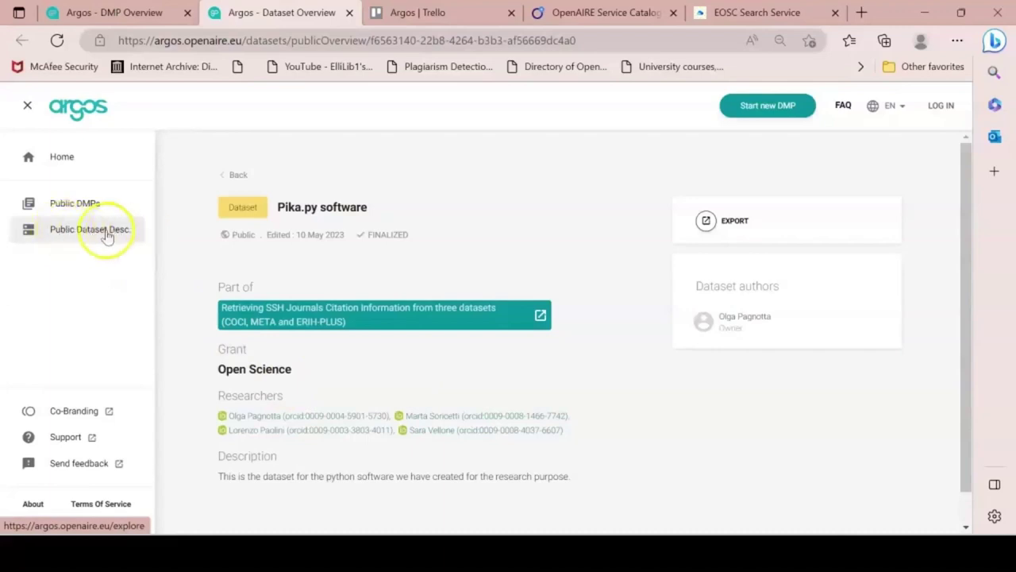
Step: Browse the Public Dataset Descriptions list with their grants and parent DMPs
{"action": "left_click", "coordinate": [105, 233]}
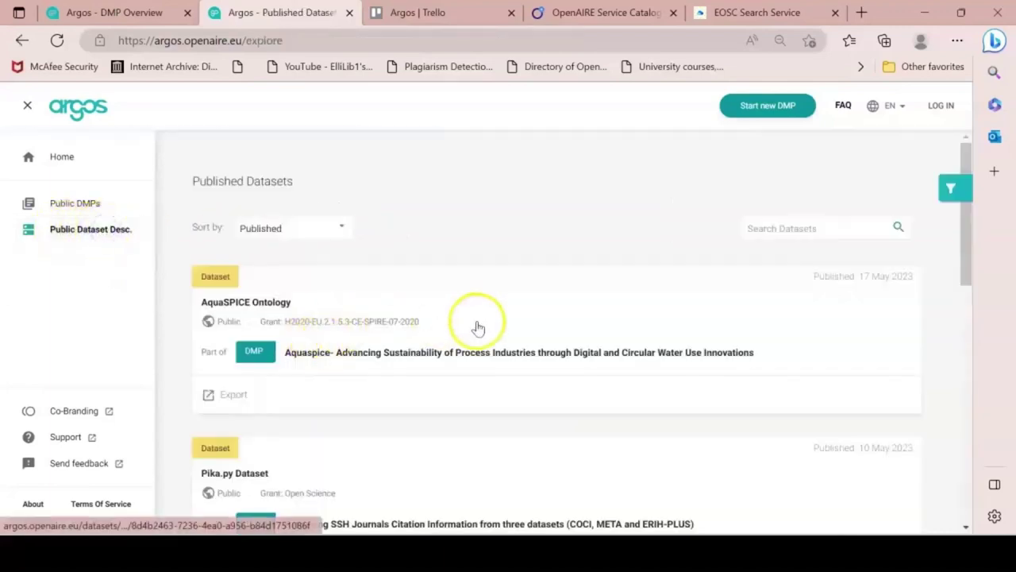
{"action": "scroll", "coordinate": [479, 390], "scroll_direction": "down", "scroll_amount": 2}
{"action": "scroll", "coordinate": [468, 397], "scroll_direction": "down", "scroll_amount": 2}
{"action": "scroll", "coordinate": [469, 389], "scroll_direction": "down", "scroll_amount": 1}
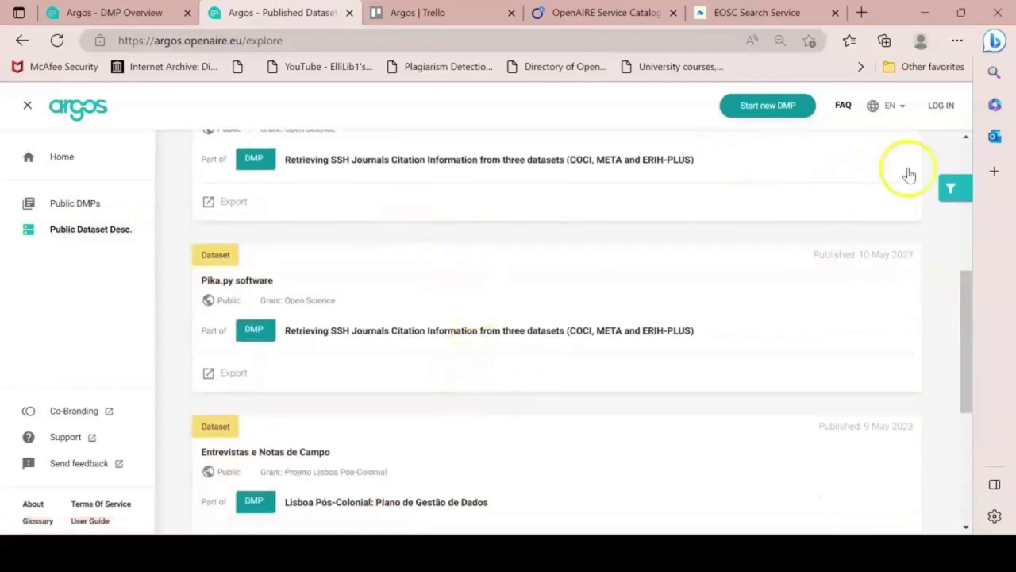
Step: Go to the Argos sign-in page and preview the ORCID sign-in popup
{"action": "left_click", "coordinate": [945, 108]}
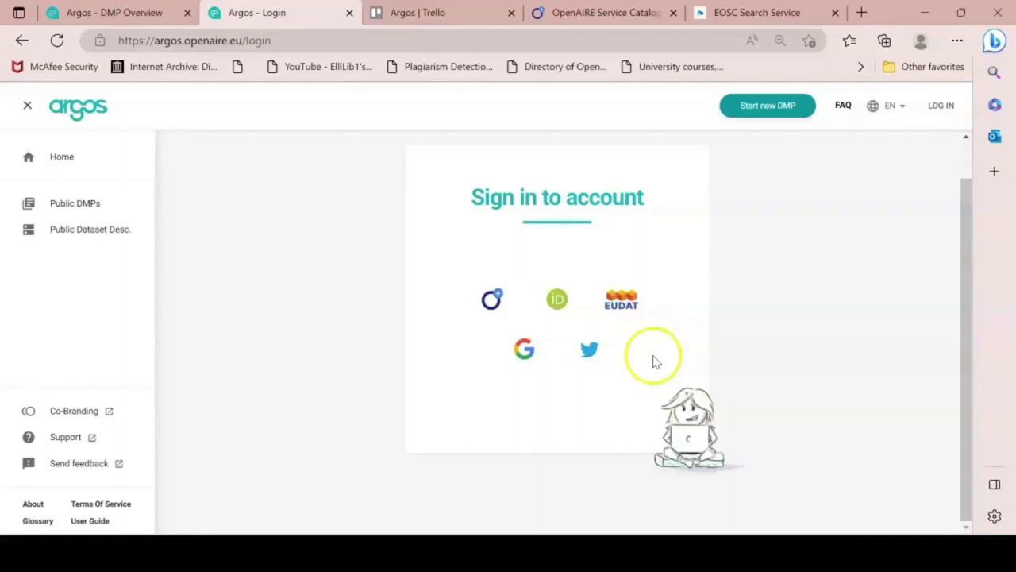
{"action": "left_click", "coordinate": [554, 302]}
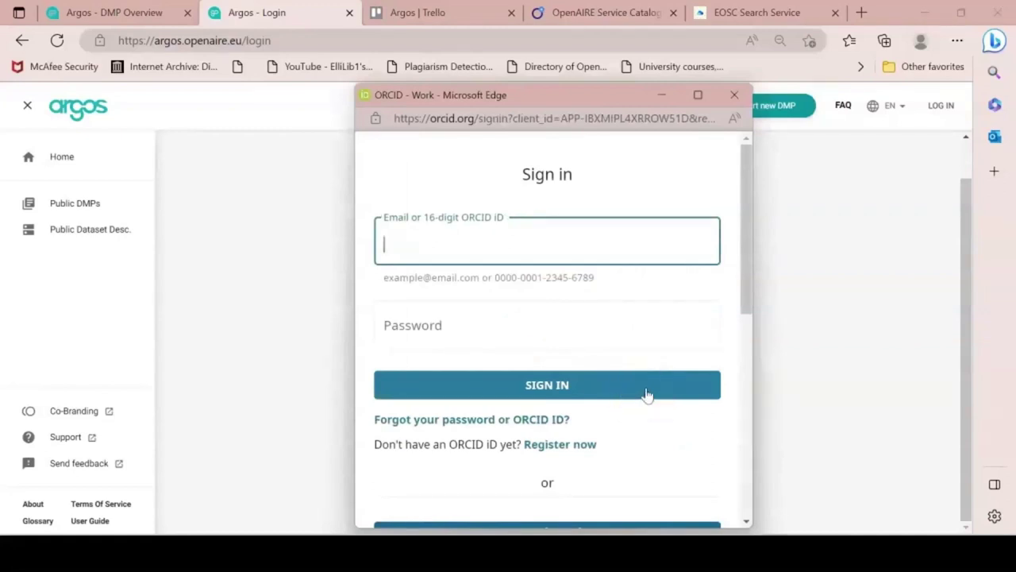
Step: Close the ORCID popup and request another account type in OpenAIRE sign-in
{"action": "left_click", "coordinate": [736, 100]}
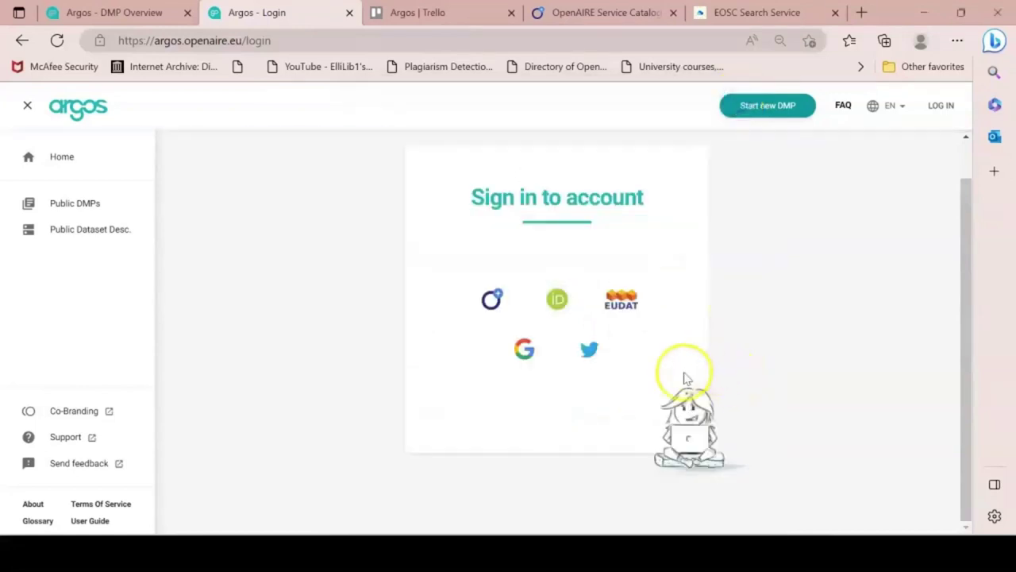
{"action": "left_click", "coordinate": [504, 306]}
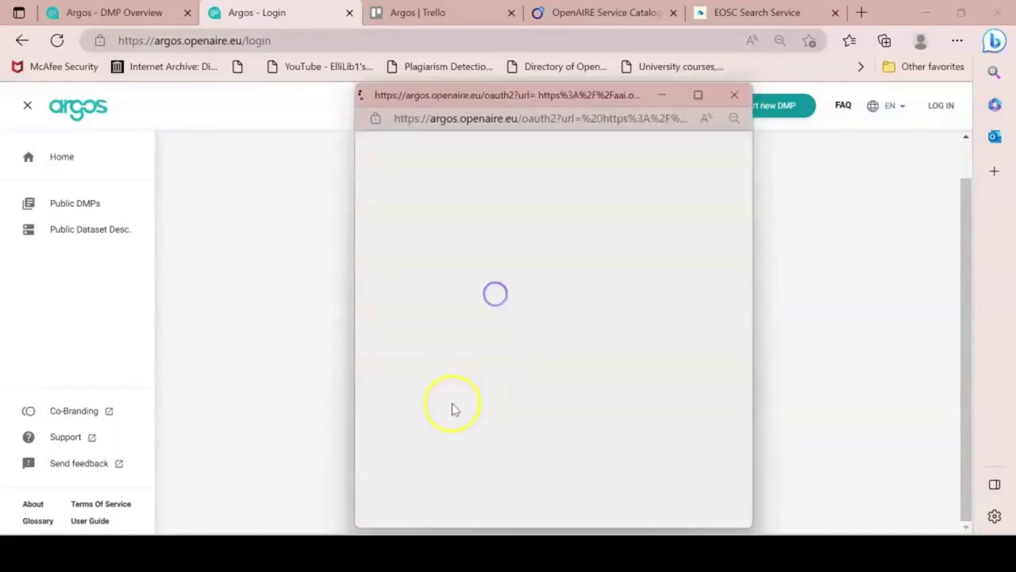
{"action": "scroll", "coordinate": [566, 379], "scroll_direction": "down", "scroll_amount": 1}
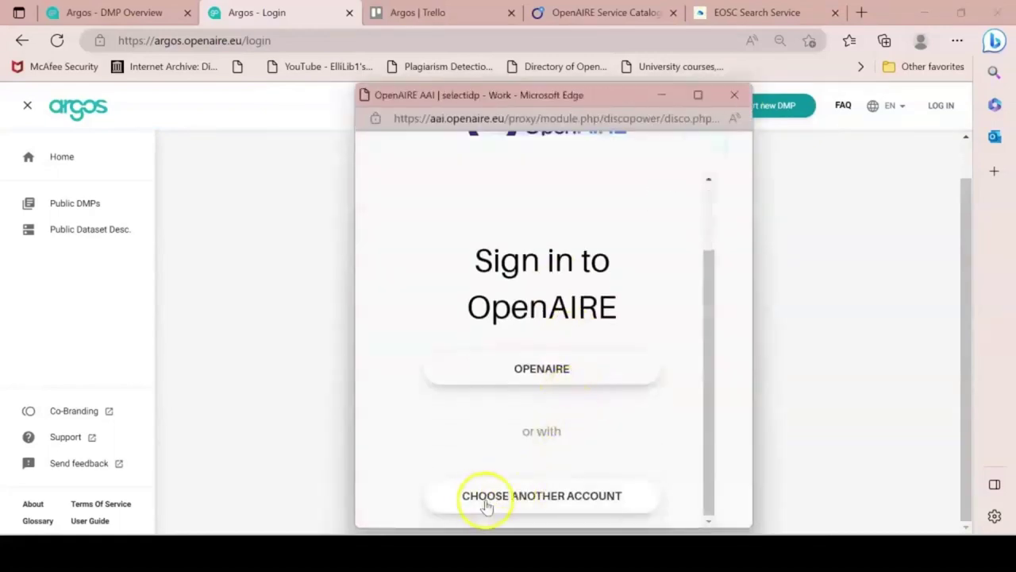
{"action": "left_click", "coordinate": [577, 496]}
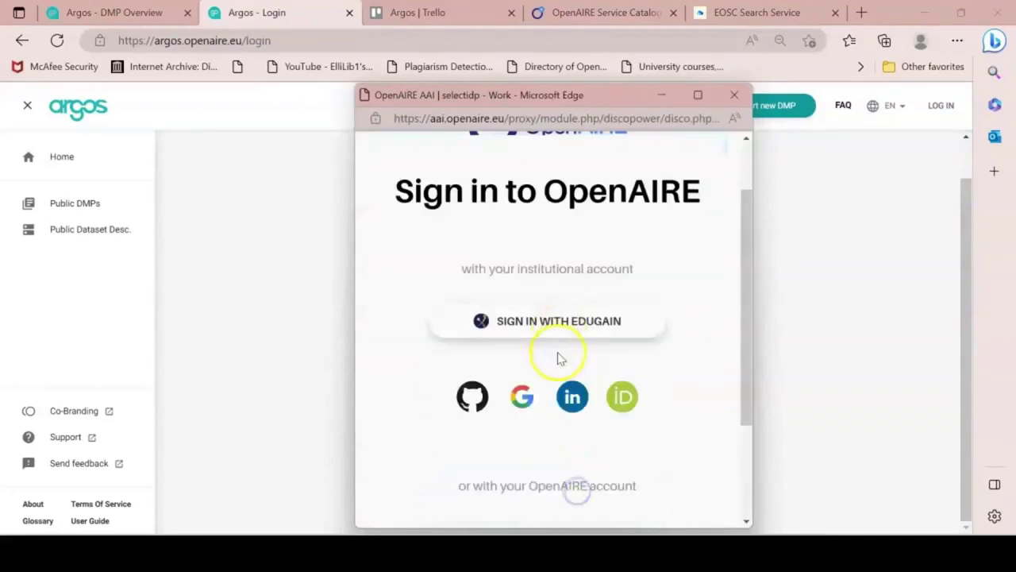
Step: Choose EduGAIN sign-in and search institutions for 'athena rese'
{"action": "scroll", "coordinate": [565, 461], "scroll_direction": "down", "scroll_amount": 2}
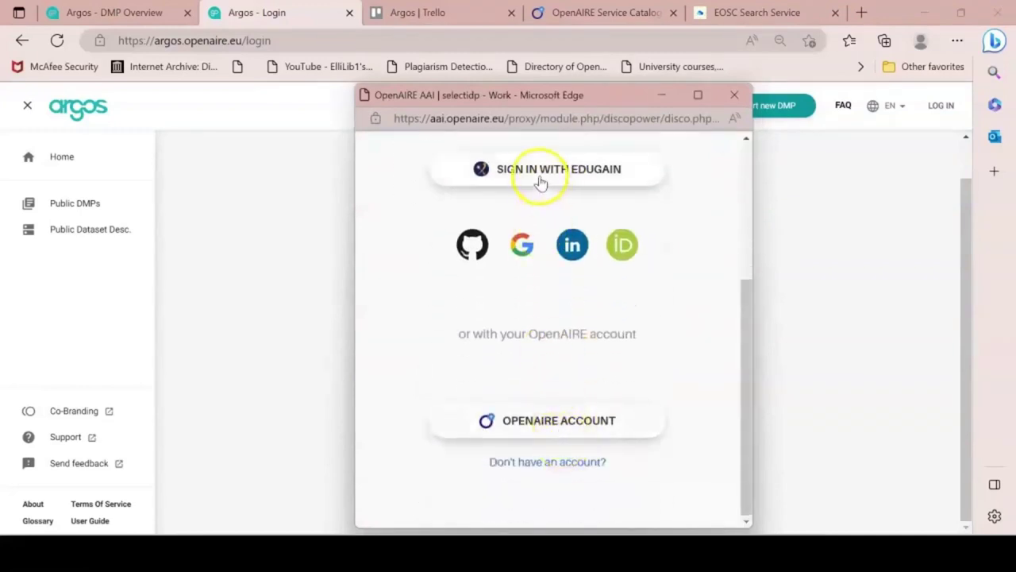
{"action": "left_click", "coordinate": [538, 169]}
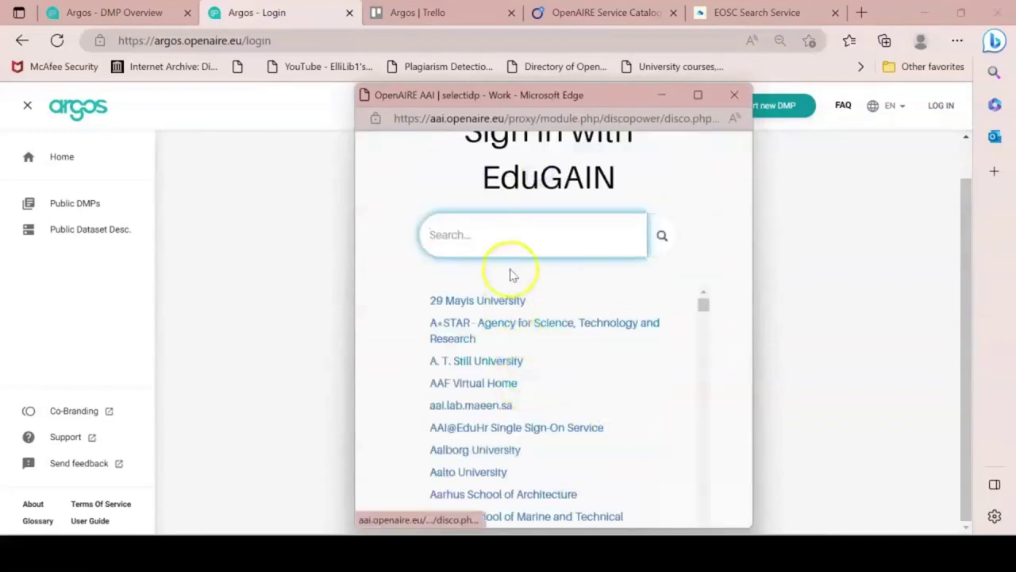
{"action": "left_click", "coordinate": [505, 231]}
{"action": "type", "text": "athena"}
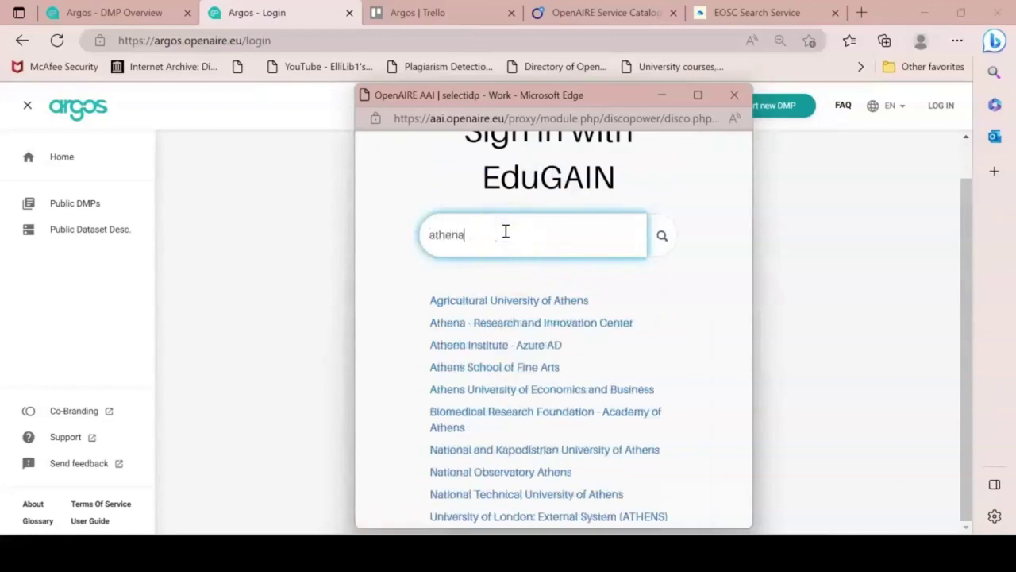
{"action": "type", "text": " rese"}
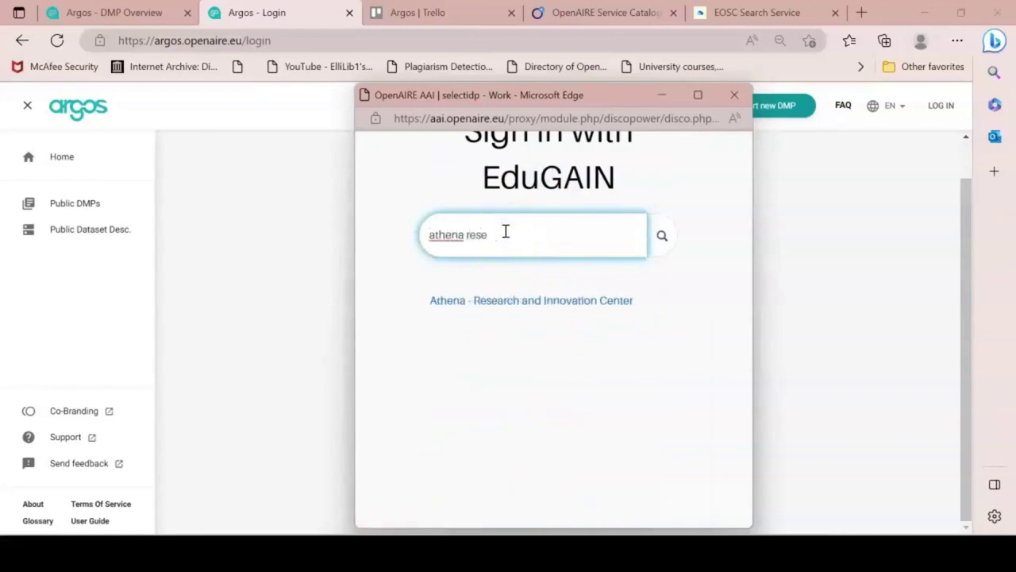
Step: Sign in via Athena - Research and Innovation Center, then view My DMPs and My Datasets
{"action": "left_click", "coordinate": [518, 301]}
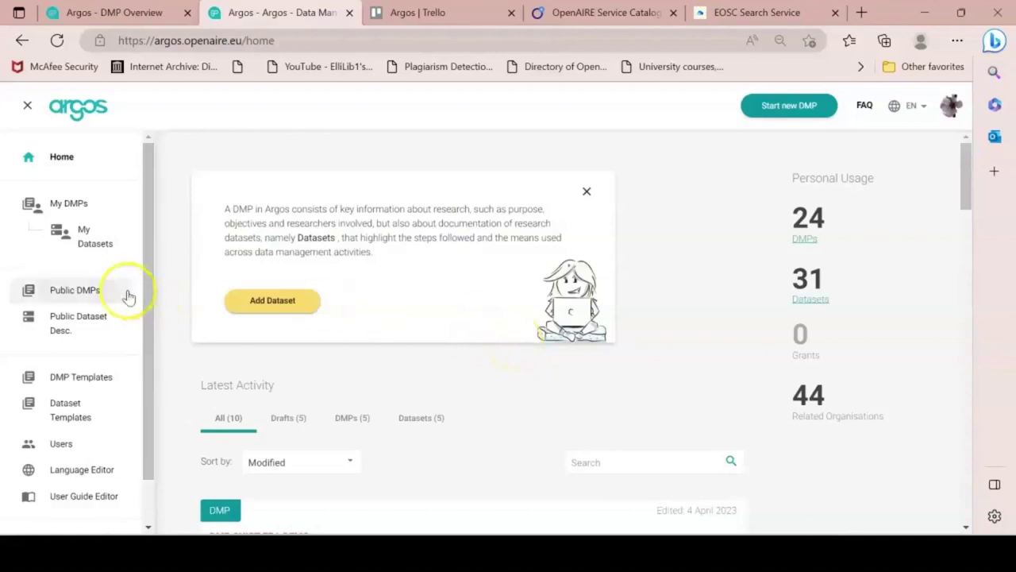
{"action": "left_click", "coordinate": [86, 208]}
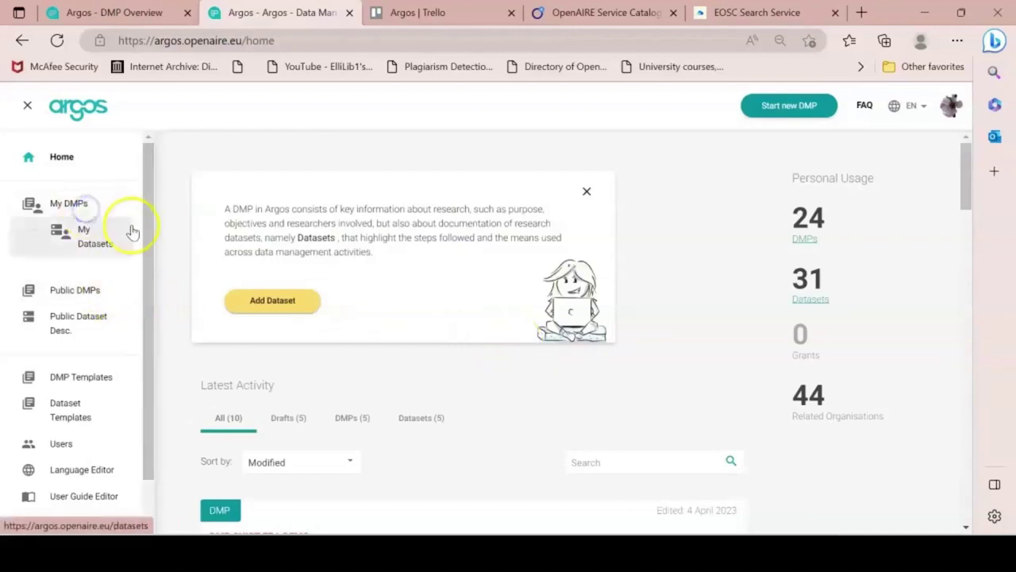
{"action": "left_click", "coordinate": [104, 205]}
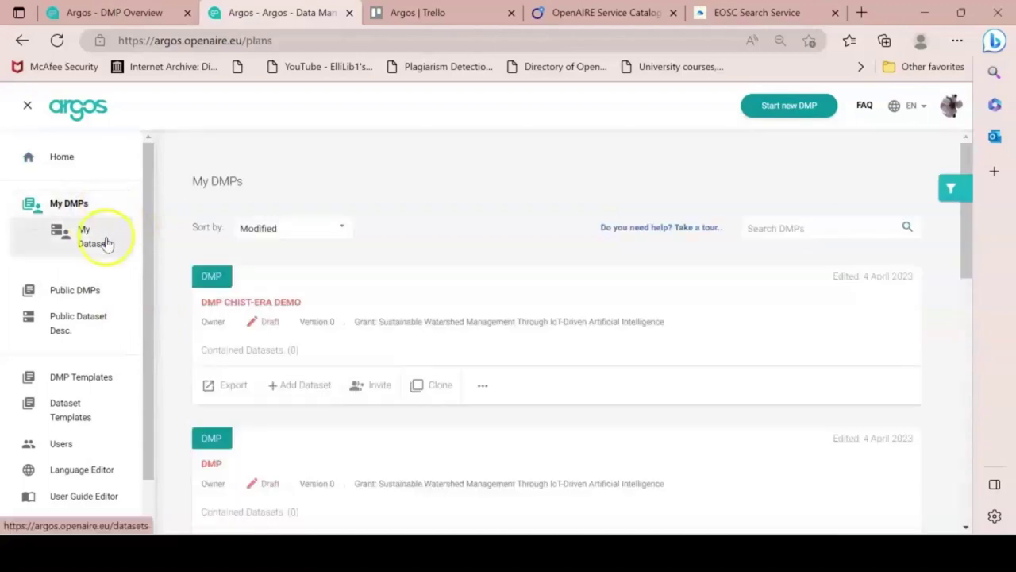
{"action": "left_click", "coordinate": [106, 241]}
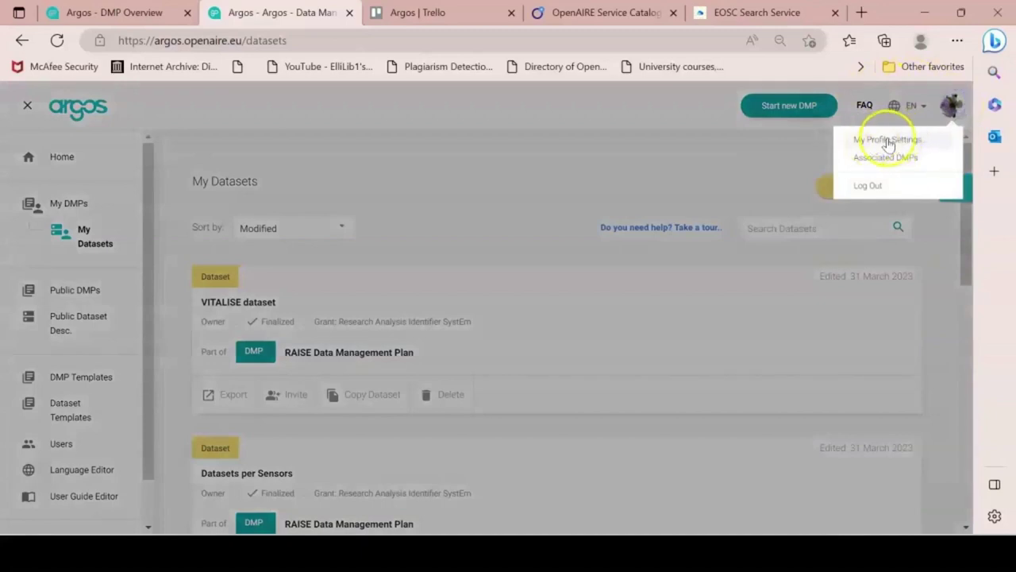
Step: Open My Profile Settings and preview the Link new account dialog without linking
{"action": "left_click", "coordinate": [899, 142]}
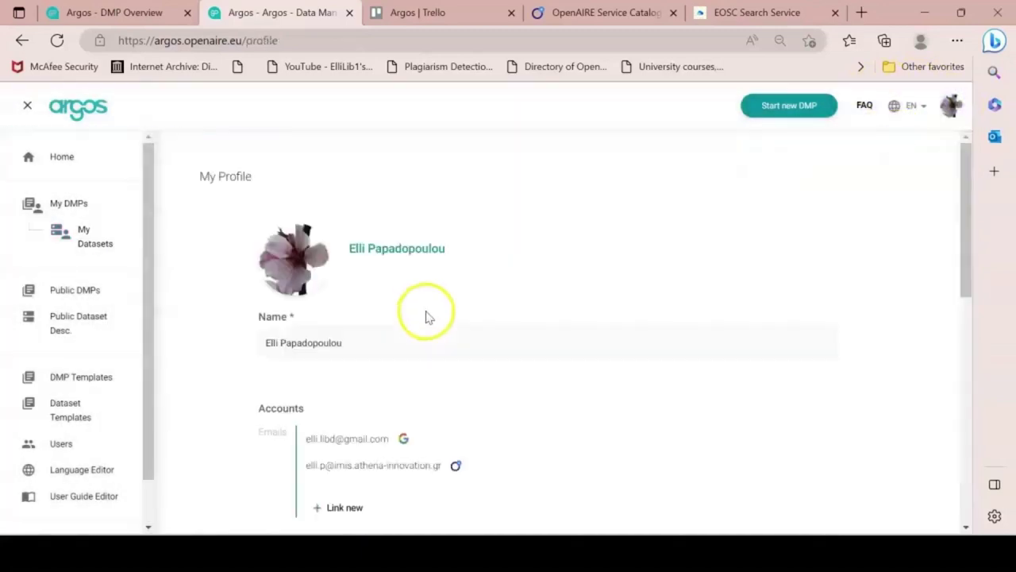
{"action": "scroll", "coordinate": [522, 286], "scroll_direction": "down", "scroll_amount": 2}
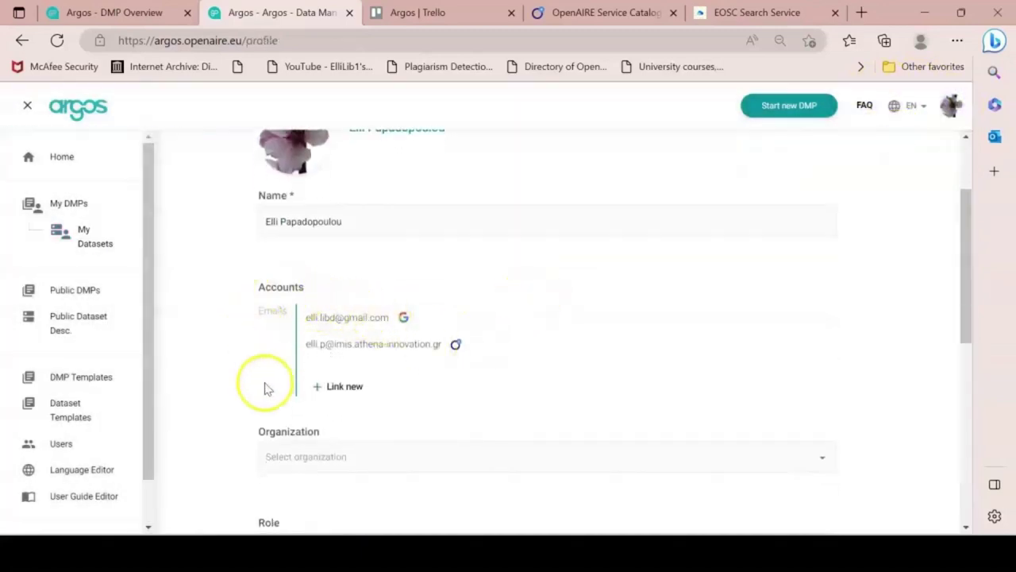
{"action": "left_click", "coordinate": [354, 388]}
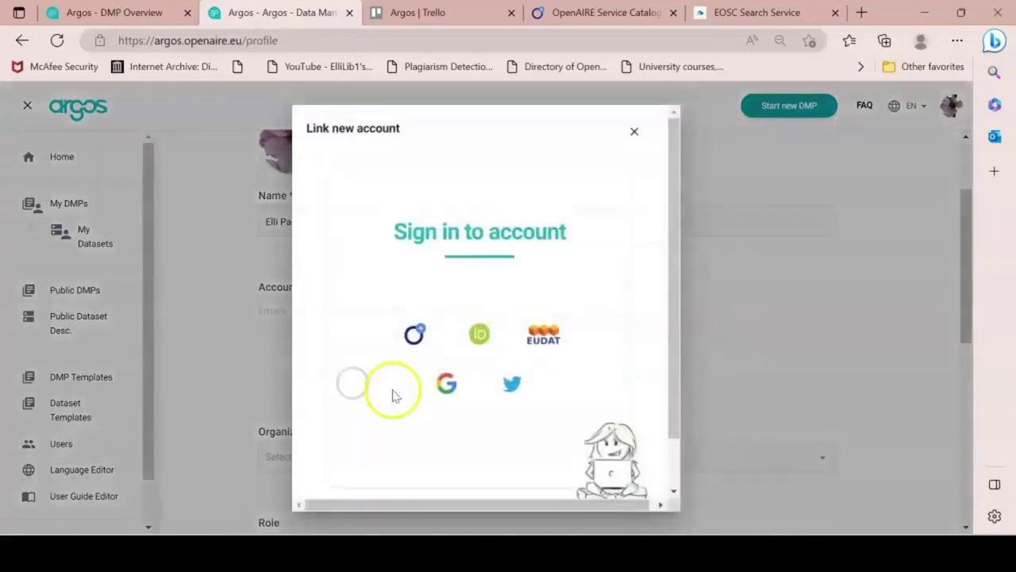
{"action": "left_click", "coordinate": [634, 133]}
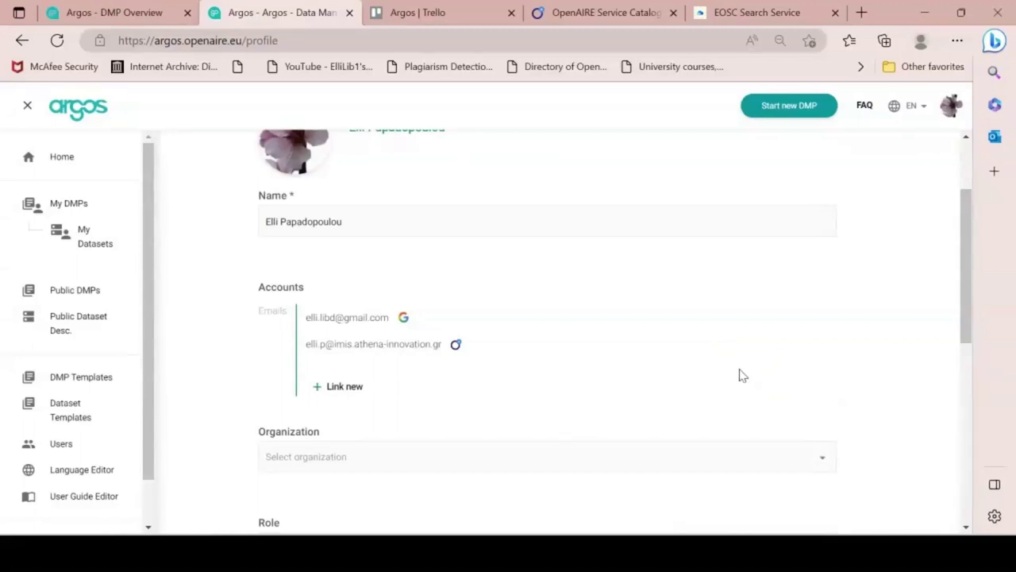
{"action": "left_click", "coordinate": [741, 375]}
{"action": "left_click_drag", "start_coordinate": [742, 383], "coordinate": [655, 360]}
{"action": "left_click_drag", "start_coordinate": [649, 359], "coordinate": [288, 368]}
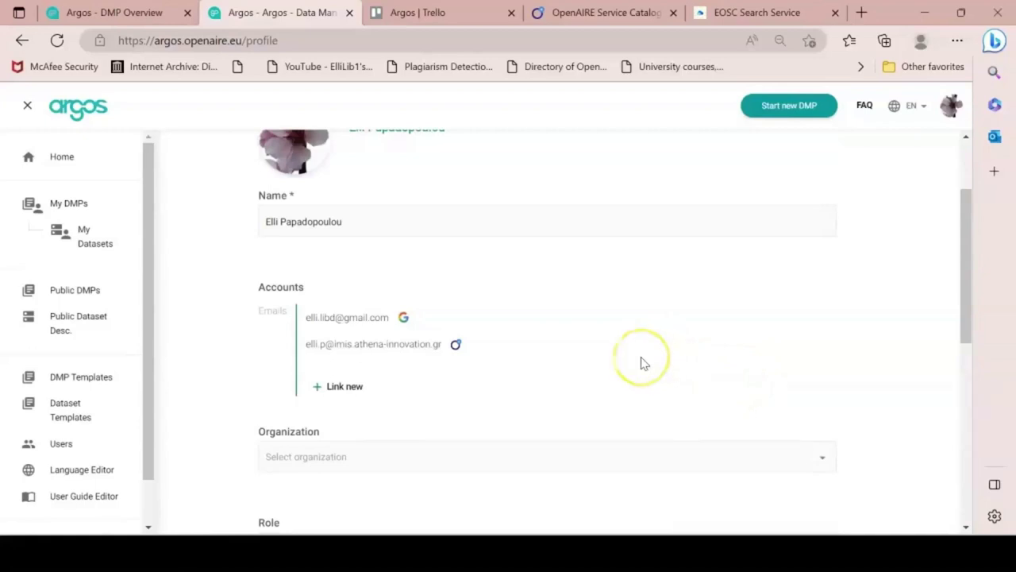